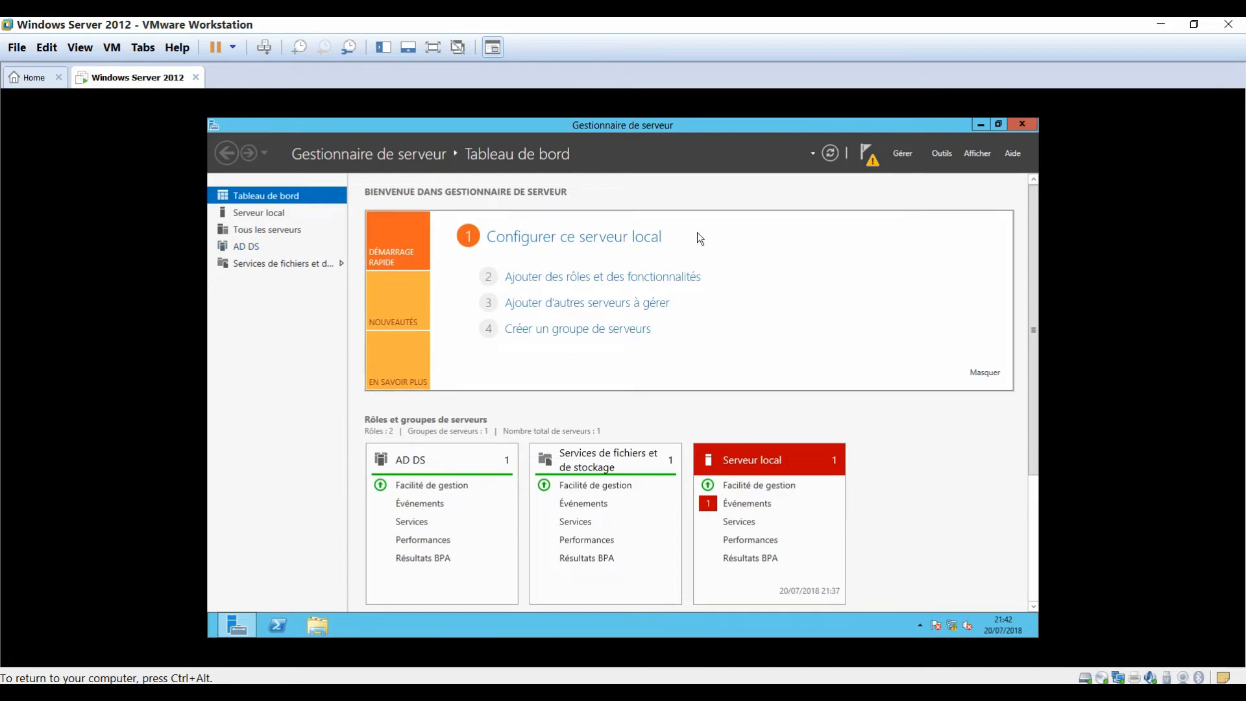
# Step: Start promoting the server to a domain controller, adding a new forest with the root domain name gandalsmart.com
pyautogui.click(869, 161)
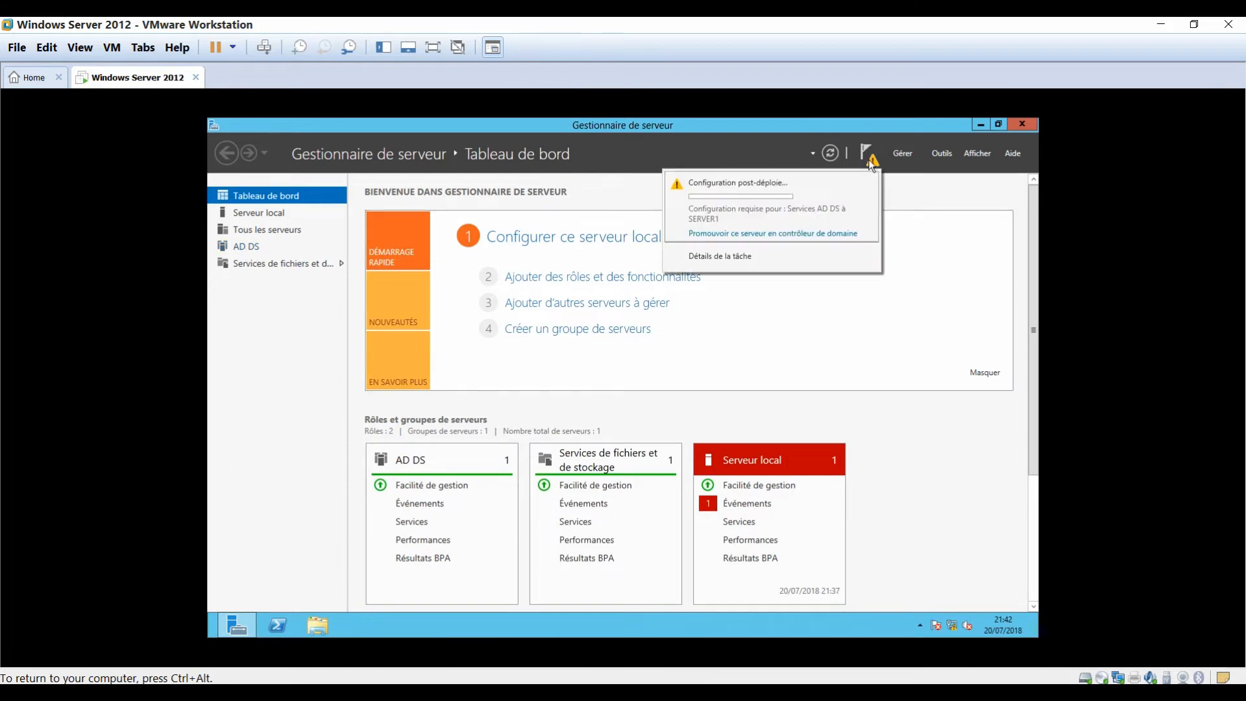
pyautogui.click(762, 235)
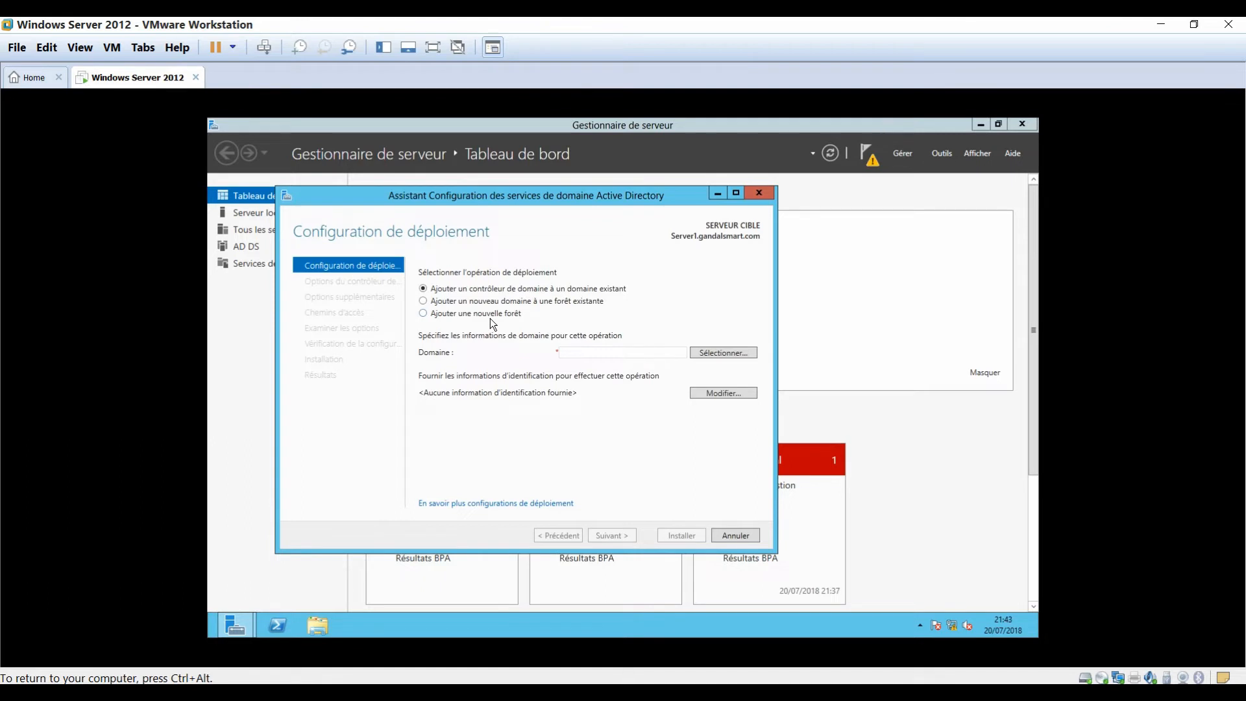
pyautogui.click(484, 314)
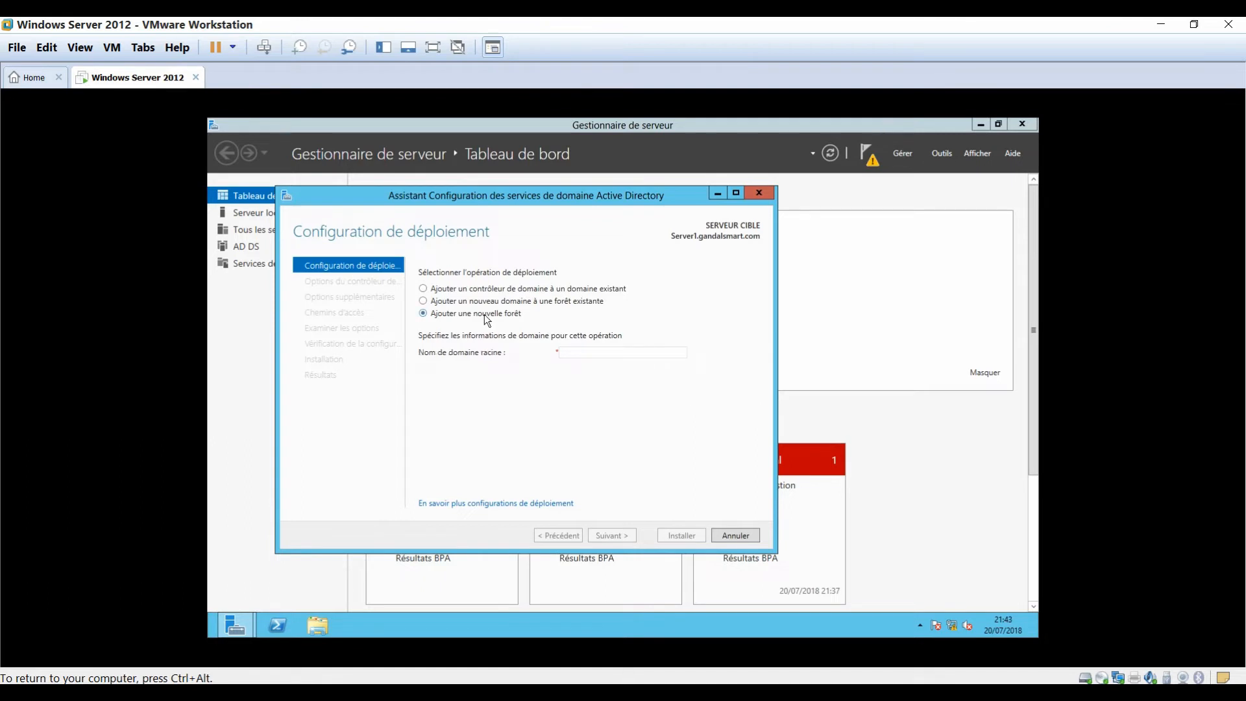
pyautogui.click(588, 352)
pyautogui.write('gandal')
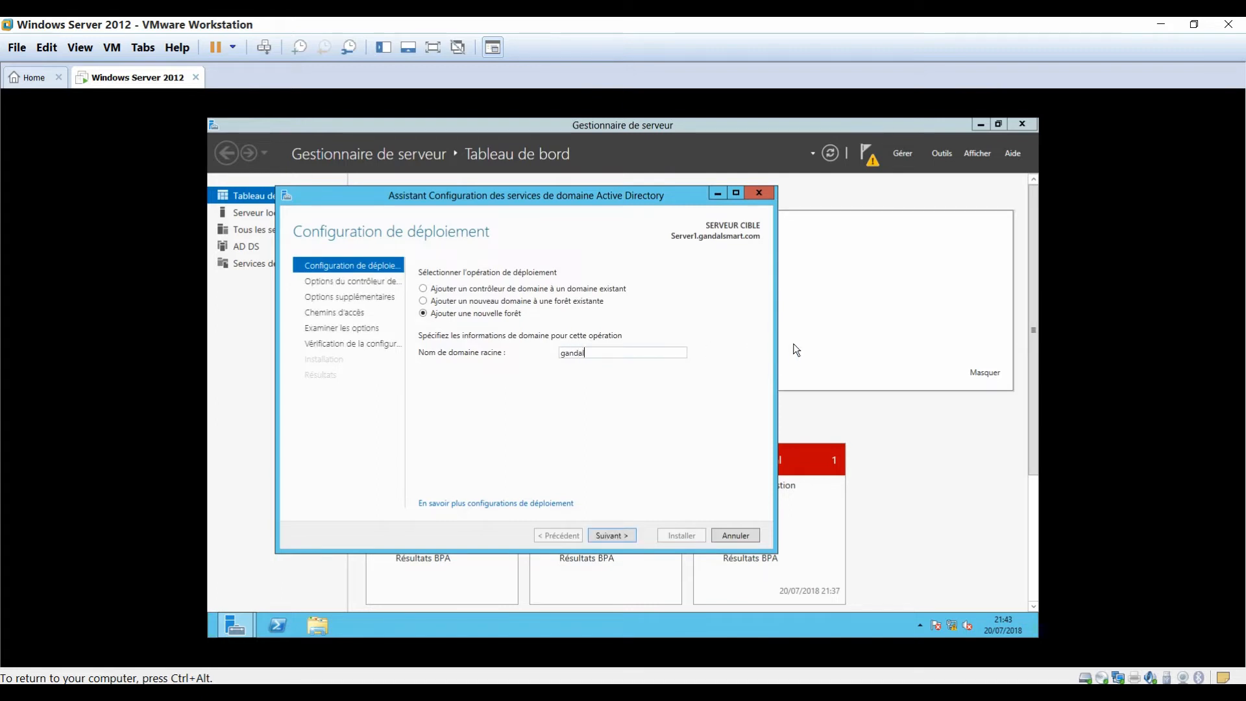
pyautogui.write('smart.com')
pyautogui.press('Return')
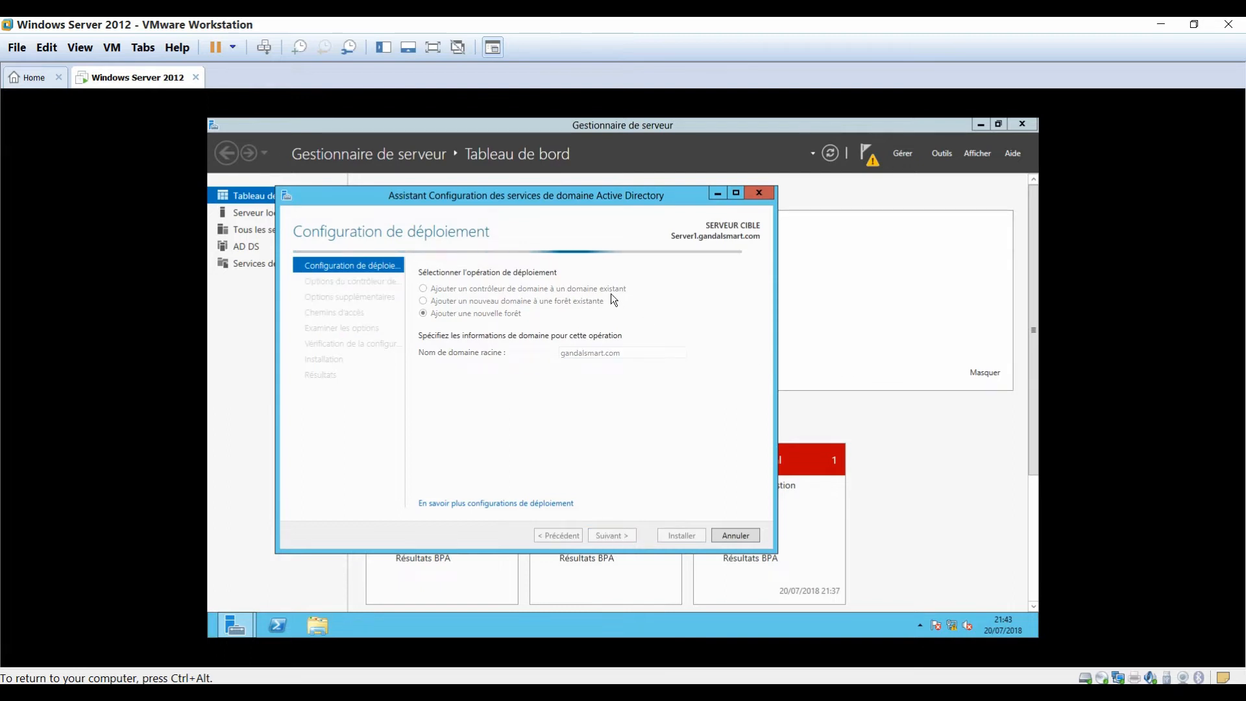
pyautogui.moveTo(541, 194); pyautogui.dragTo(570, 193)
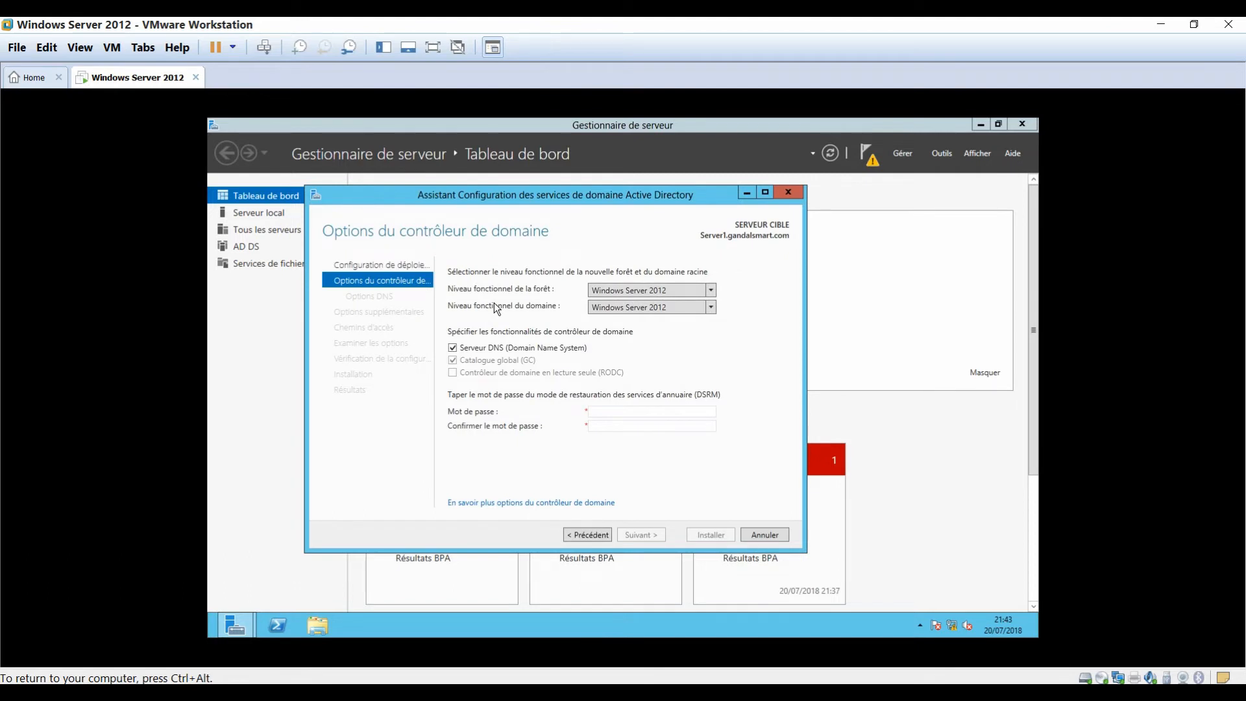
# Step: Set both the forest and domain functional levels to Windows Server 2008 R2
pyautogui.click(712, 288)
pyautogui.click(686, 328)
pyautogui.click(711, 308)
pyautogui.click(699, 322)
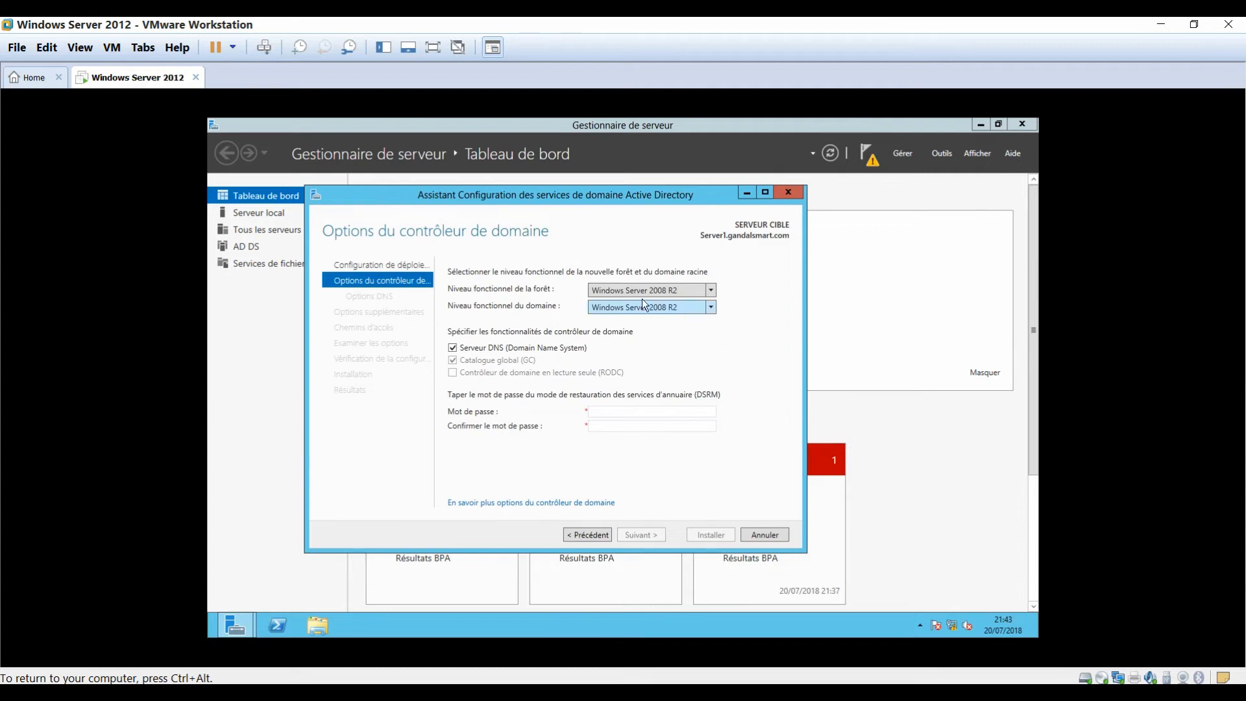
# Step: Enter and confirm the directory services restore mode (DSRM) password, keeping the DNS server option enabled, and continue to the DNS options
pyautogui.click(599, 410)
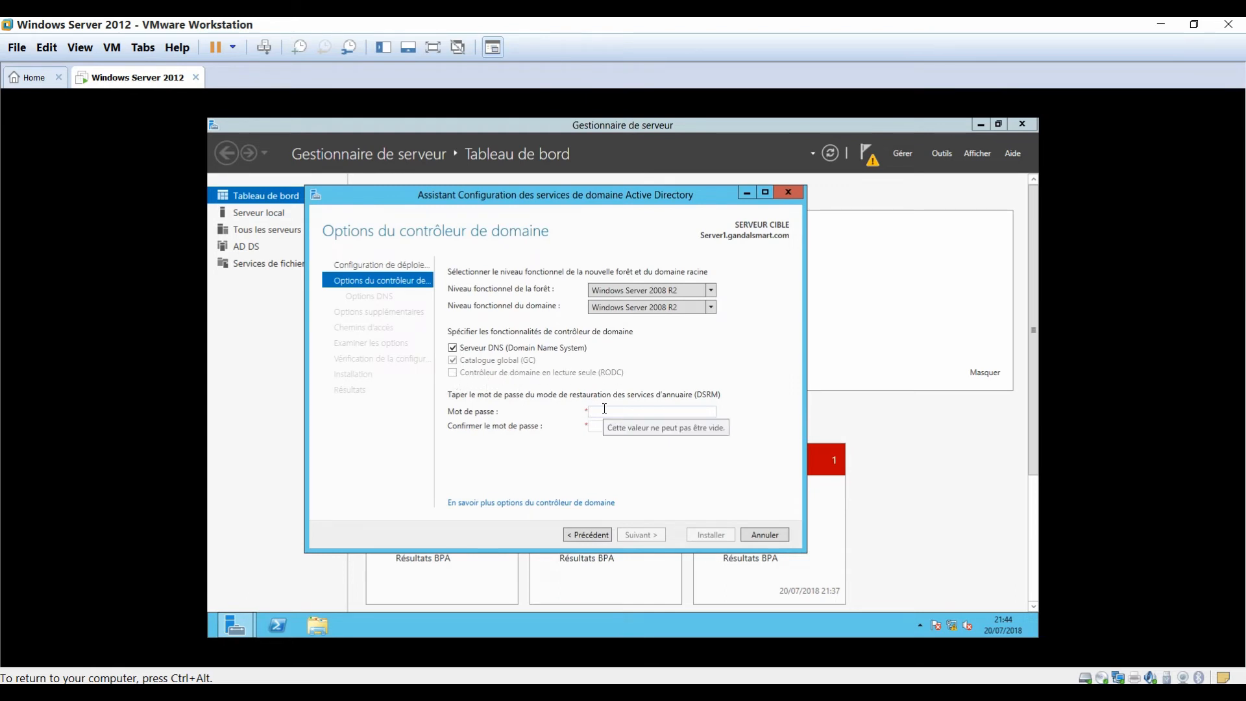
pyautogui.write('******')
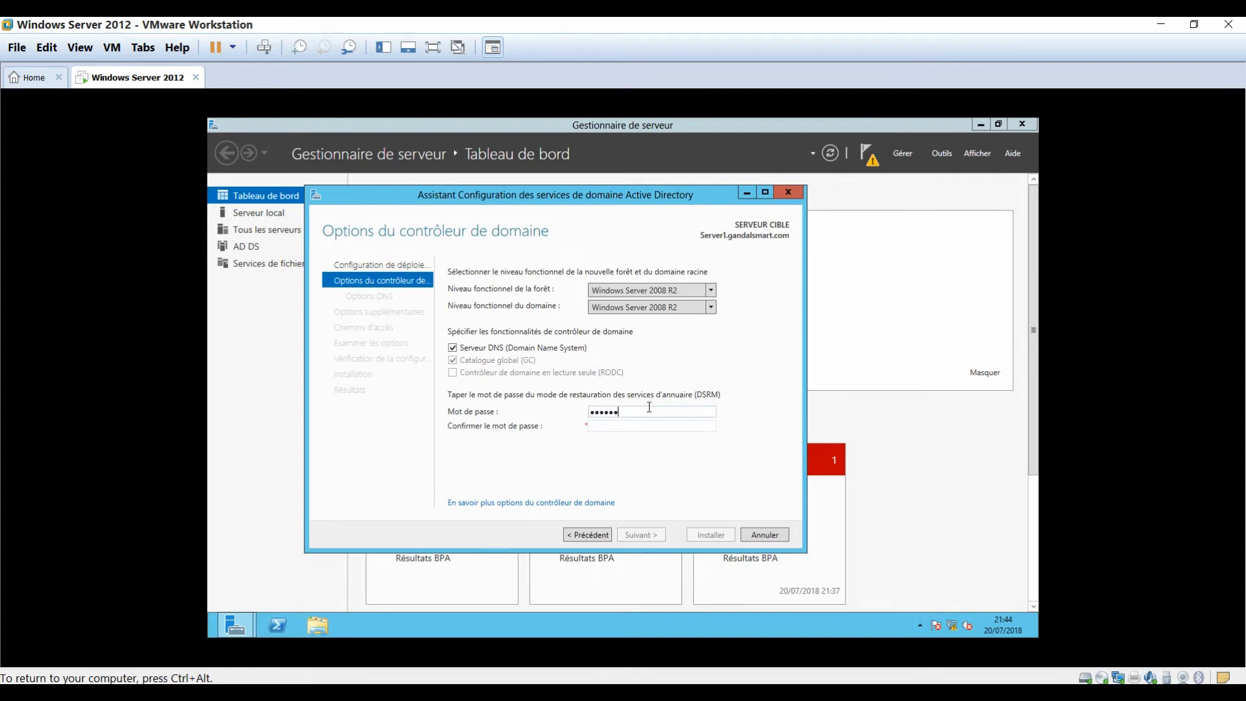
pyautogui.write('*')
pyautogui.press('Tab')
pyautogui.write('******')
pyautogui.press('Tab')
pyautogui.write('•••••••')
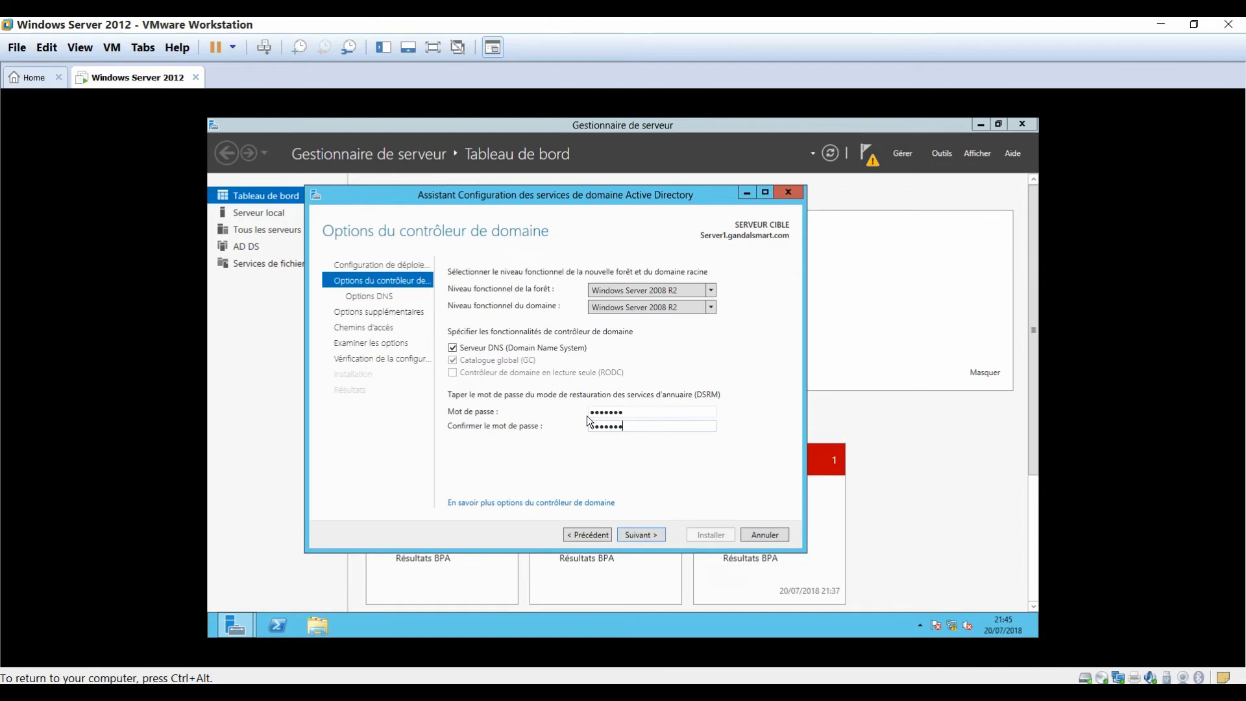
pyautogui.press('Return')
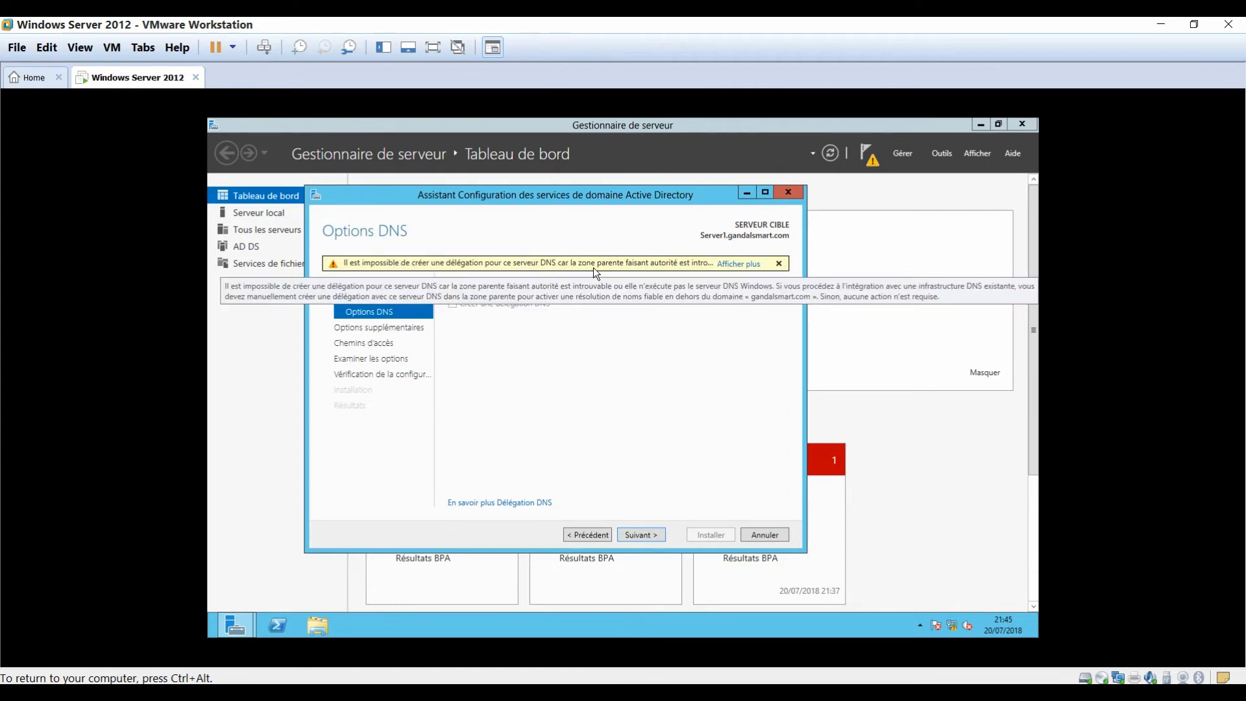
# Step: Read the full DNS delegation warning, dismiss it and continue without creating a DNS delegation
pyautogui.click(739, 264)
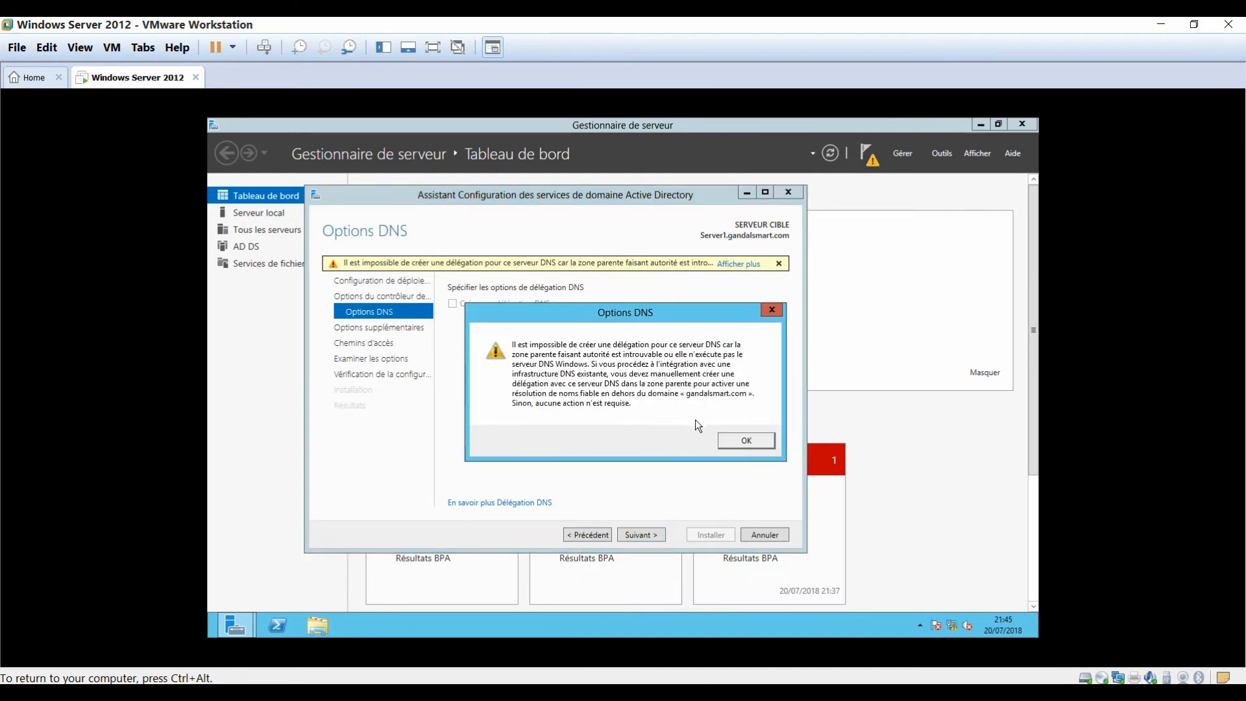
pyautogui.click(745, 440)
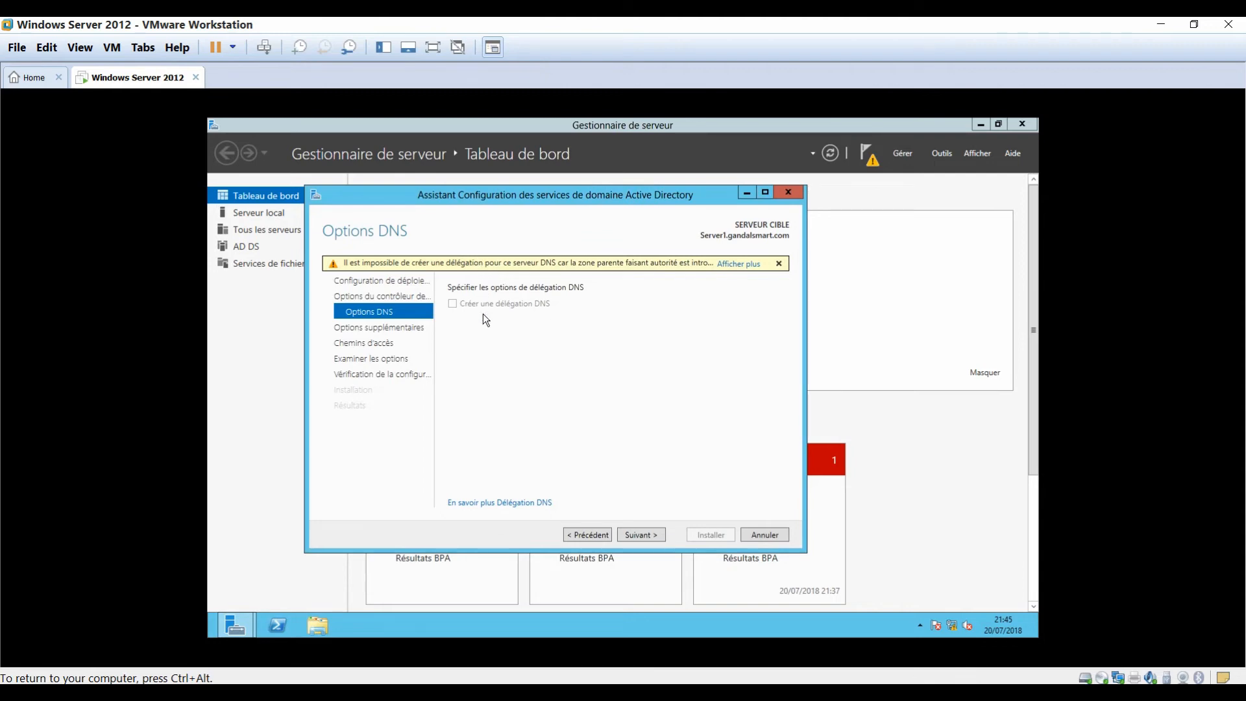
pyautogui.click(628, 534)
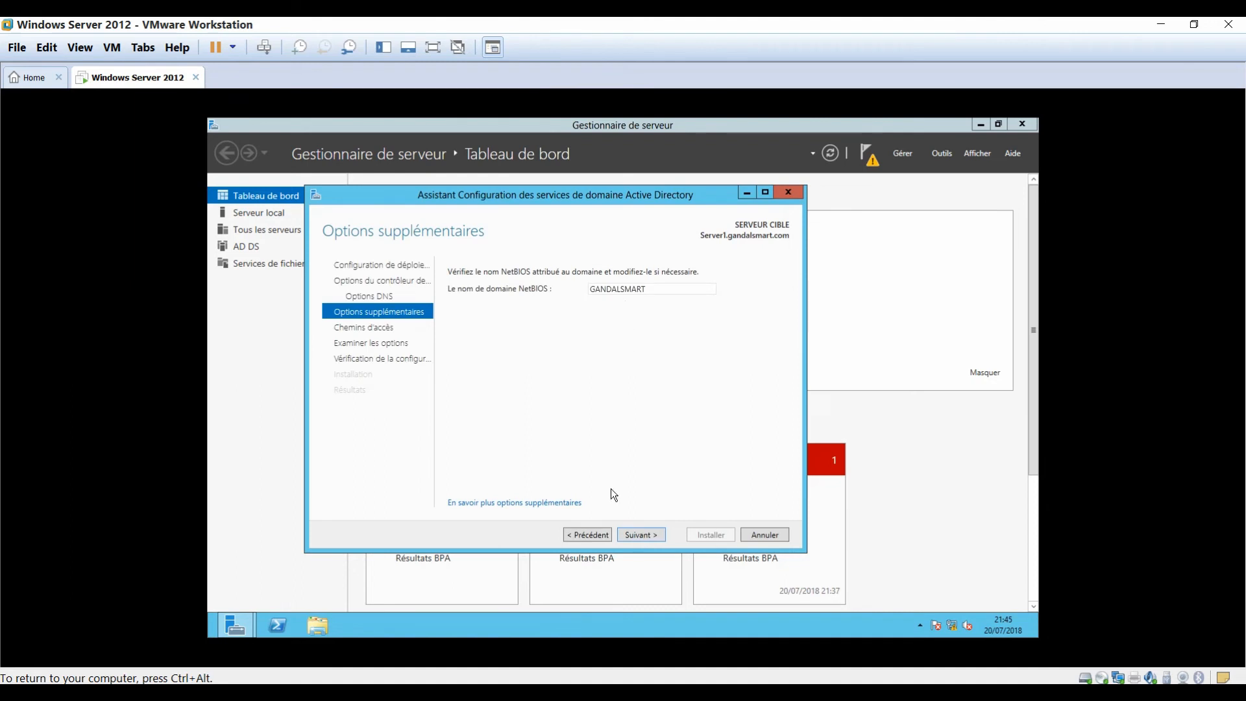
# Step: Accept the NetBIOS domain name GANDALSMART and keep the default database, log file and SYSVOL folders
pyautogui.click(637, 532)
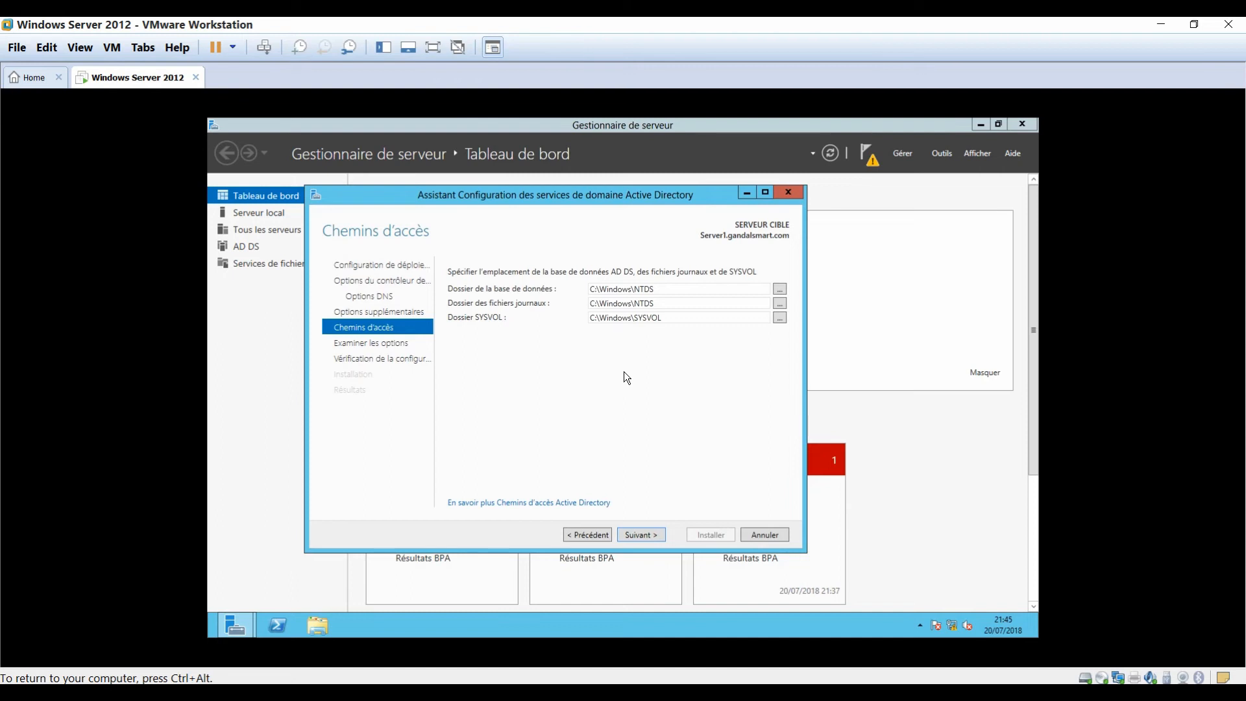
pyautogui.click(780, 290)
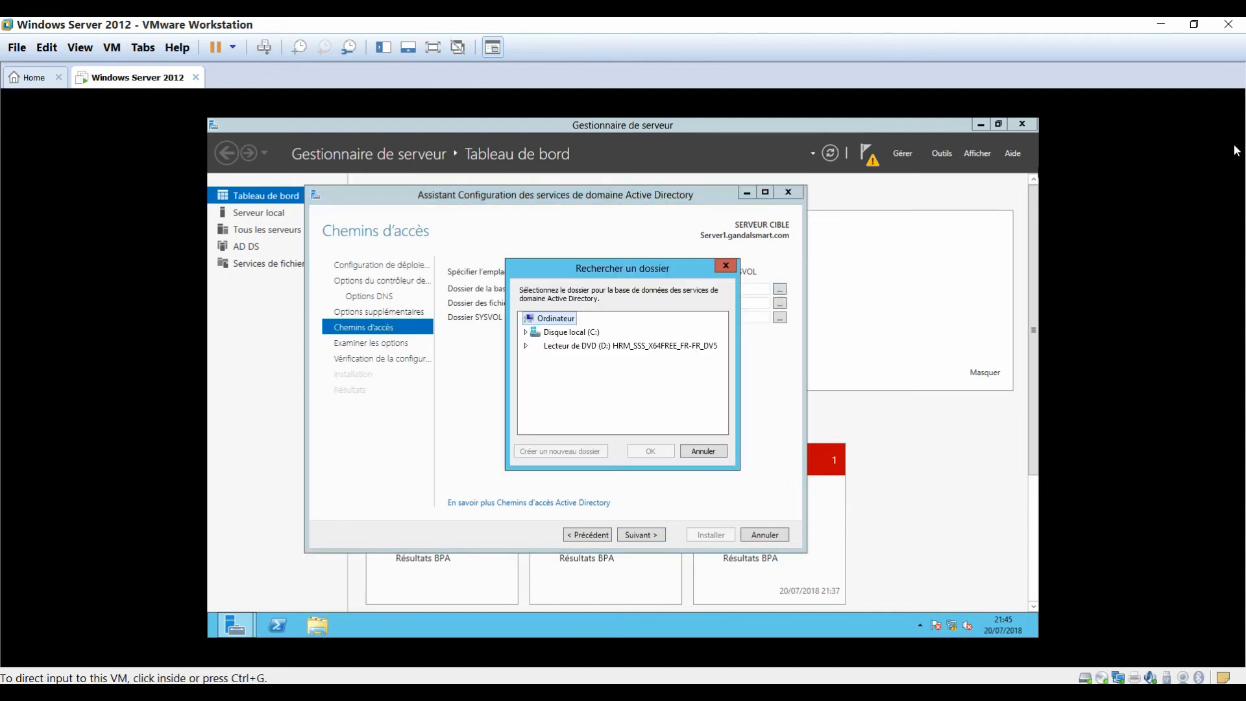
pyautogui.click(695, 451)
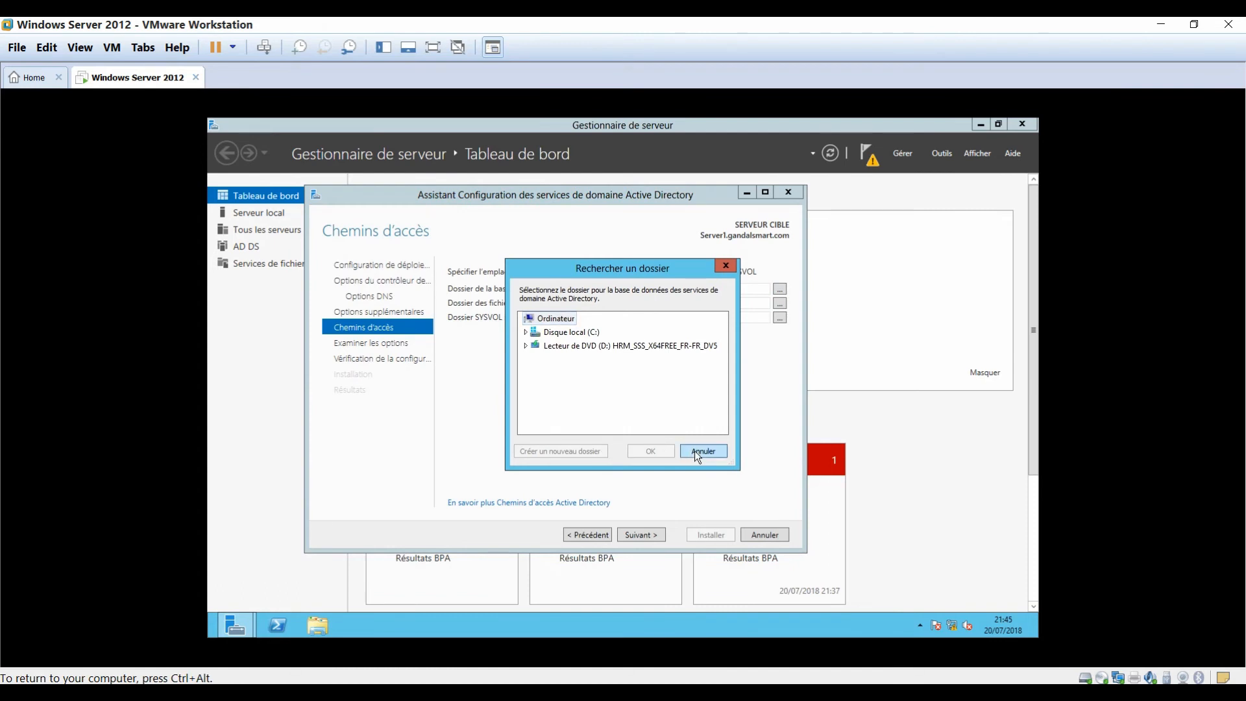
pyautogui.click(639, 535)
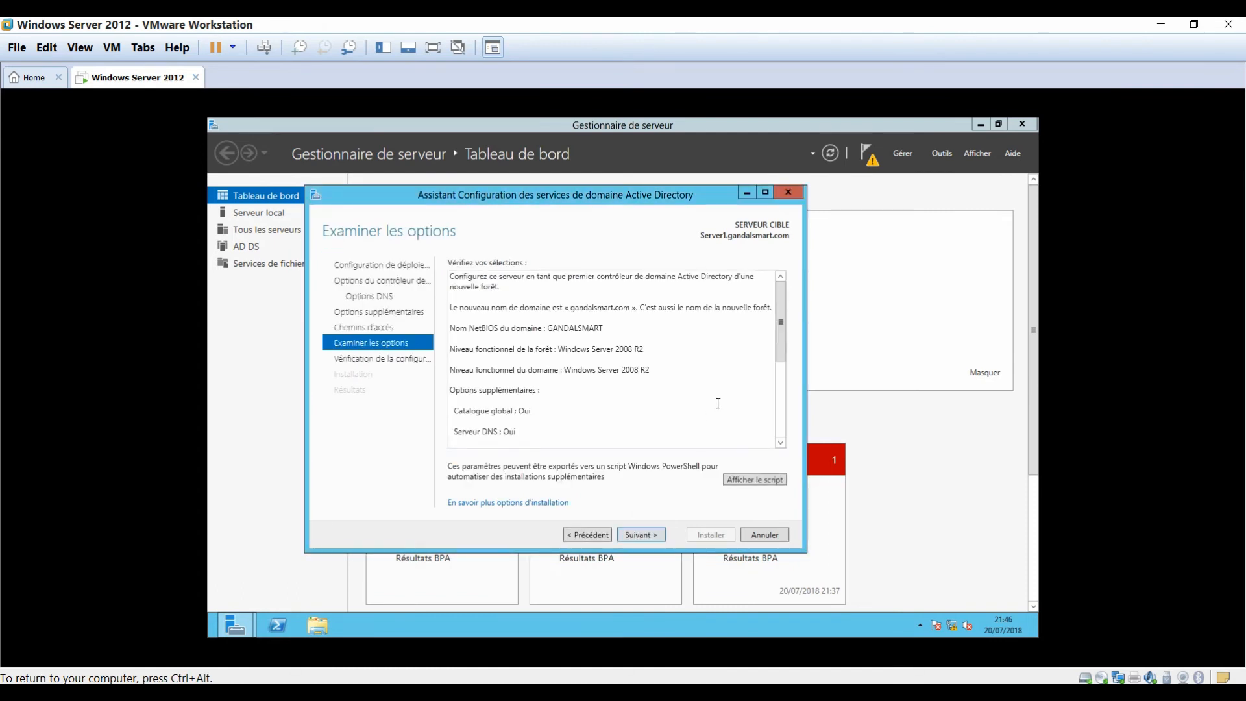
# Step: Display the PowerShell deployment script for the selected AD DS options, look through it and close it
pyautogui.moveTo(780, 320); pyautogui.dragTo(776, 279)
pyautogui.click(746, 480)
pyautogui.moveTo(506, 452); pyautogui.dragTo(319, 306)
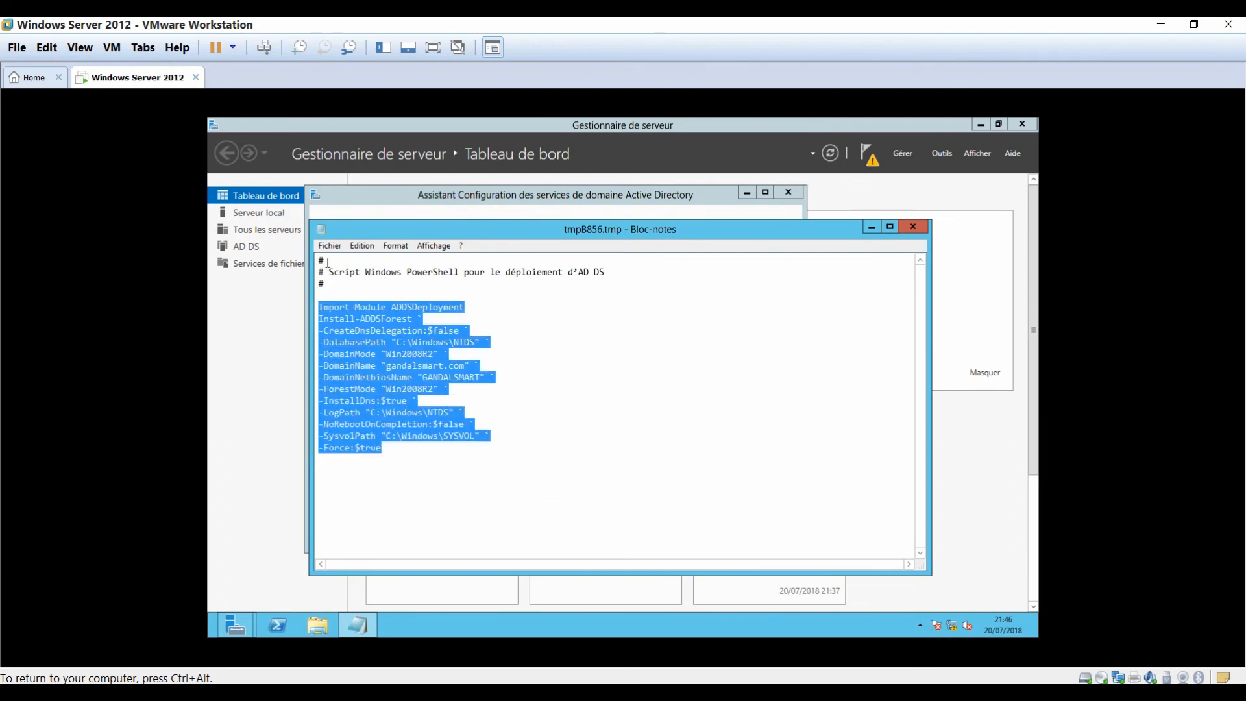
pyautogui.moveTo(328, 261); pyautogui.dragTo(325, 237)
pyautogui.click(490, 377)
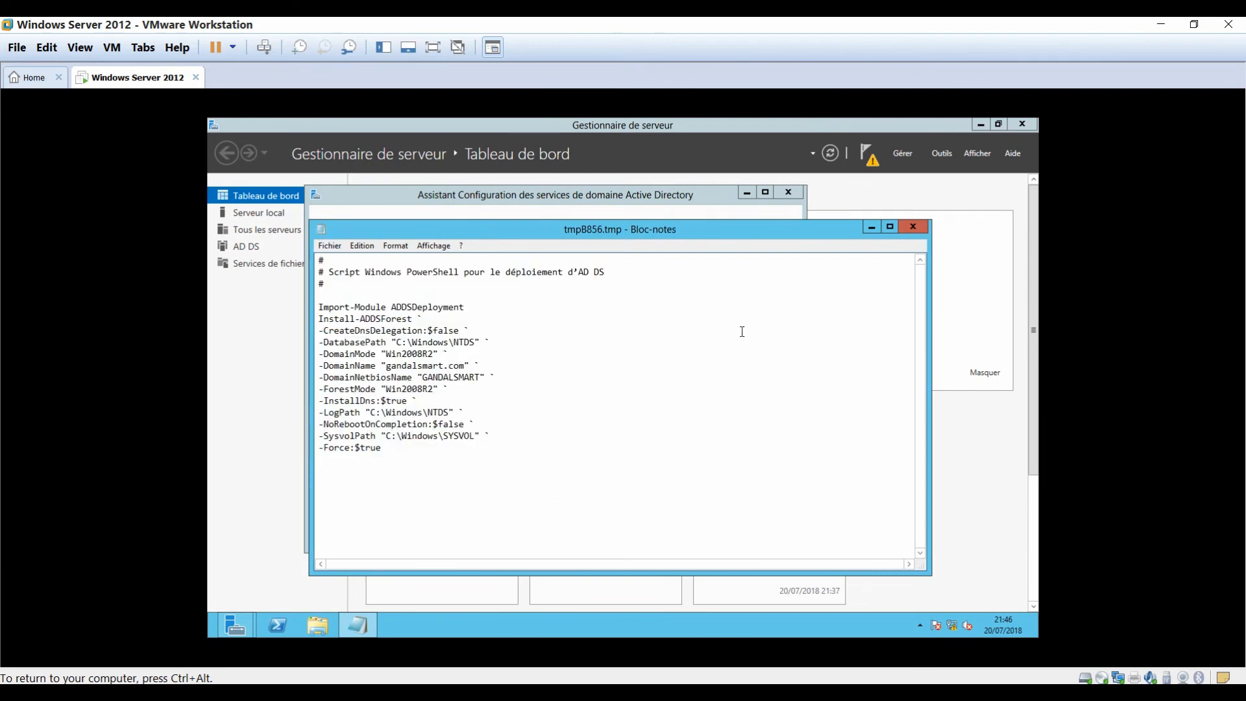
pyautogui.click(913, 227)
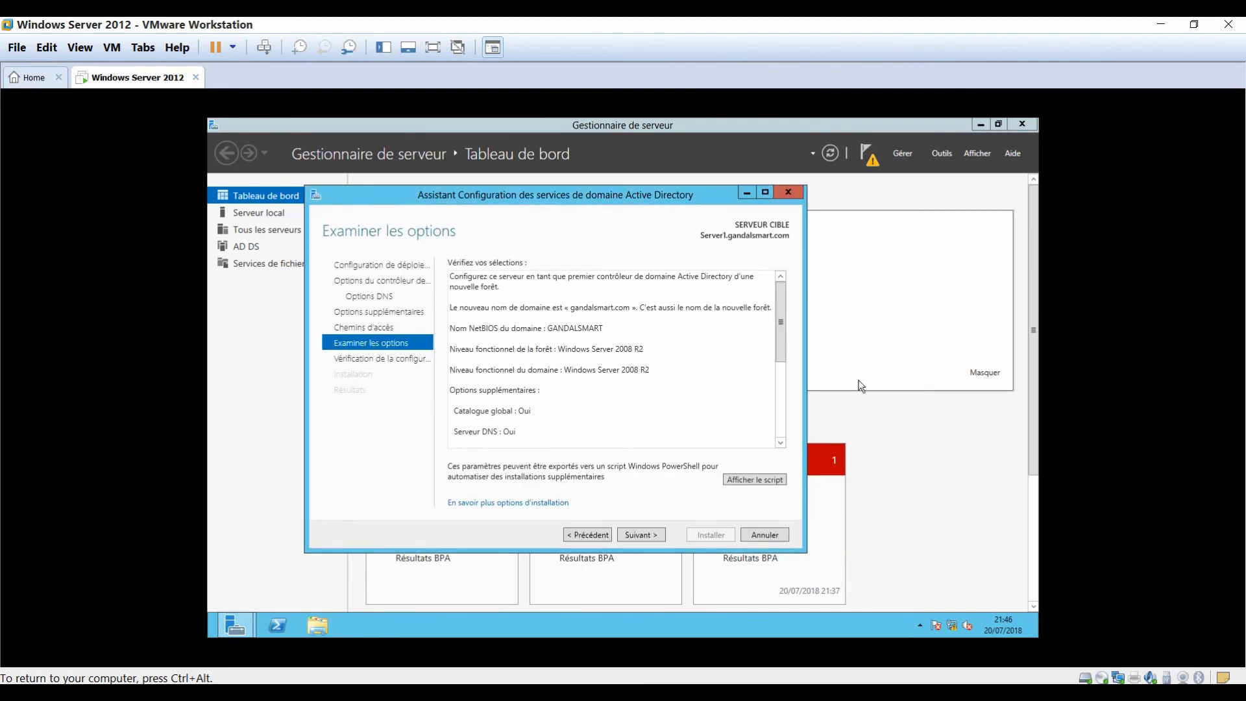
# Step: Review the remaining selections, run the prerequisites check and start the domain controller installation
pyautogui.click(780, 420)
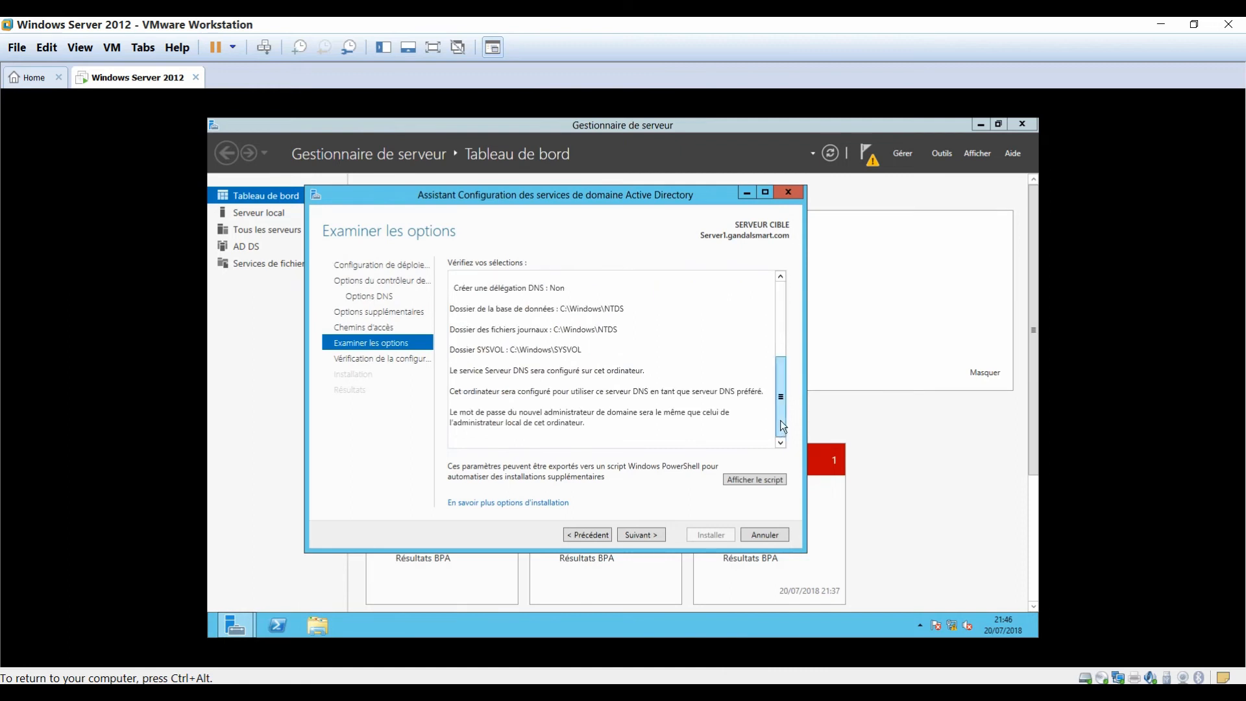
pyautogui.click(640, 535)
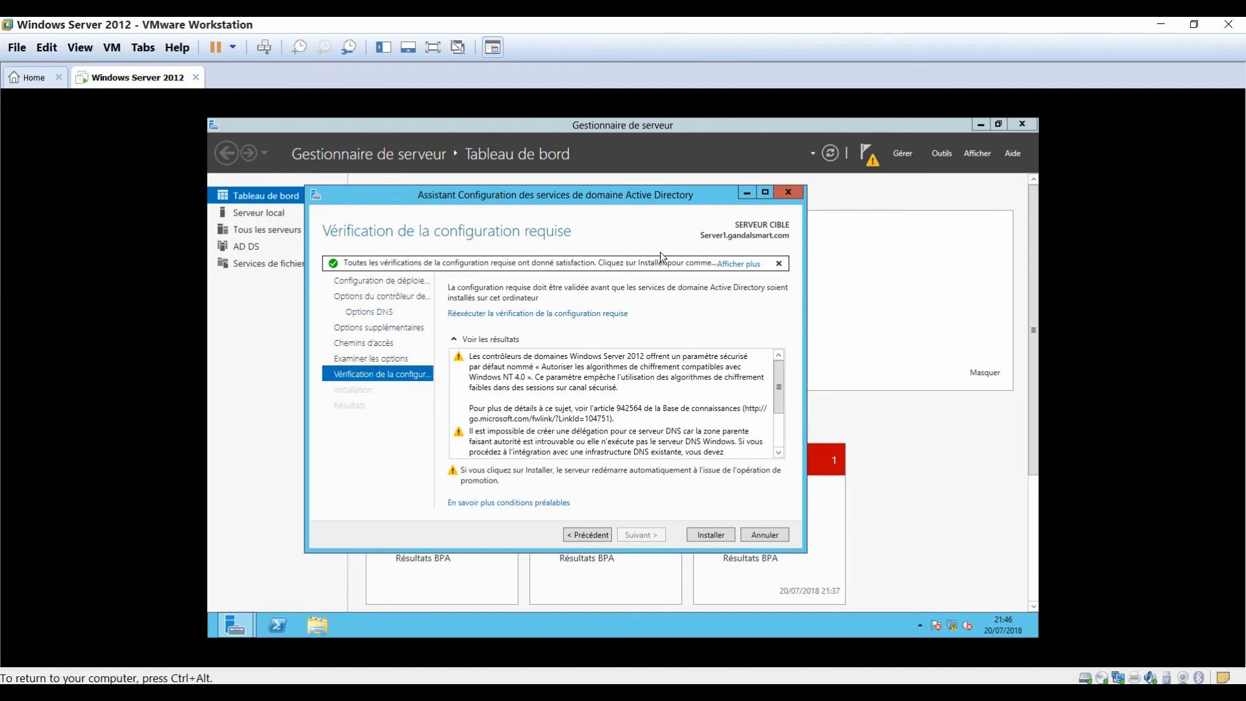
pyautogui.click(710, 535)
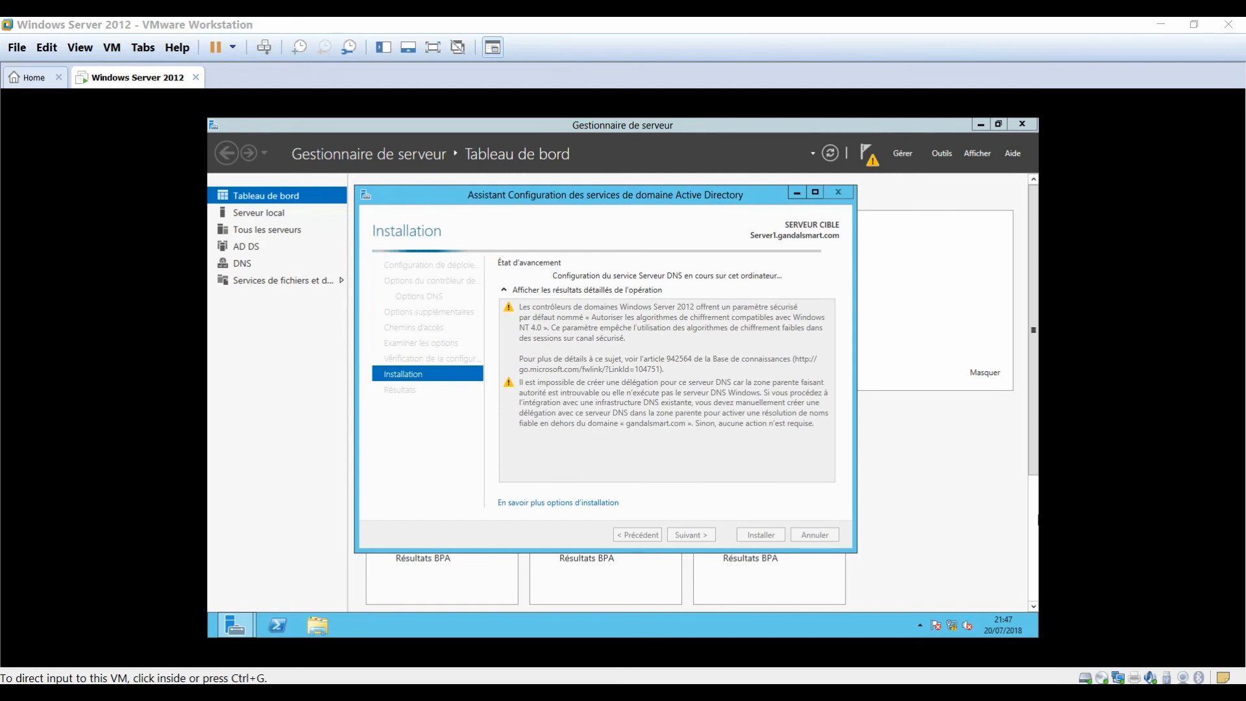
# Step: Wait for the installation to complete, dismiss the restart notice and close the configuration wizard
pyautogui.click(633, 249)
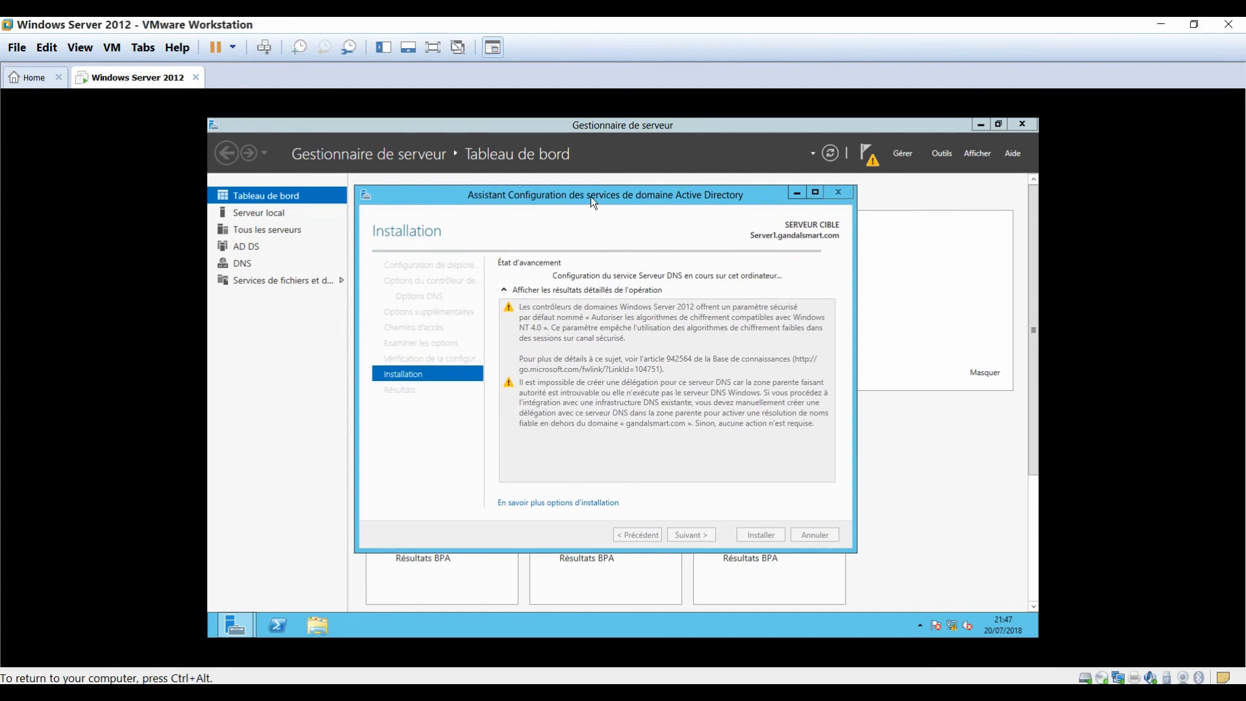
pyautogui.moveTo(591, 196); pyautogui.dragTo(609, 196)
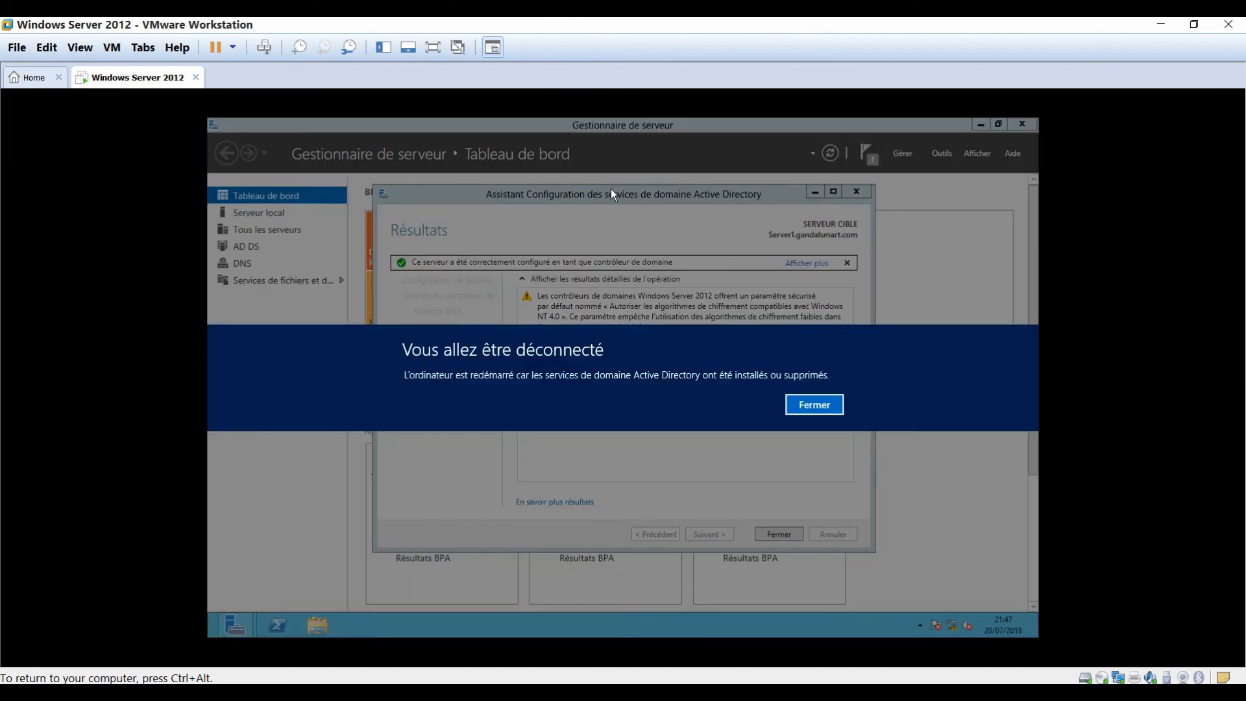
pyautogui.click(814, 405)
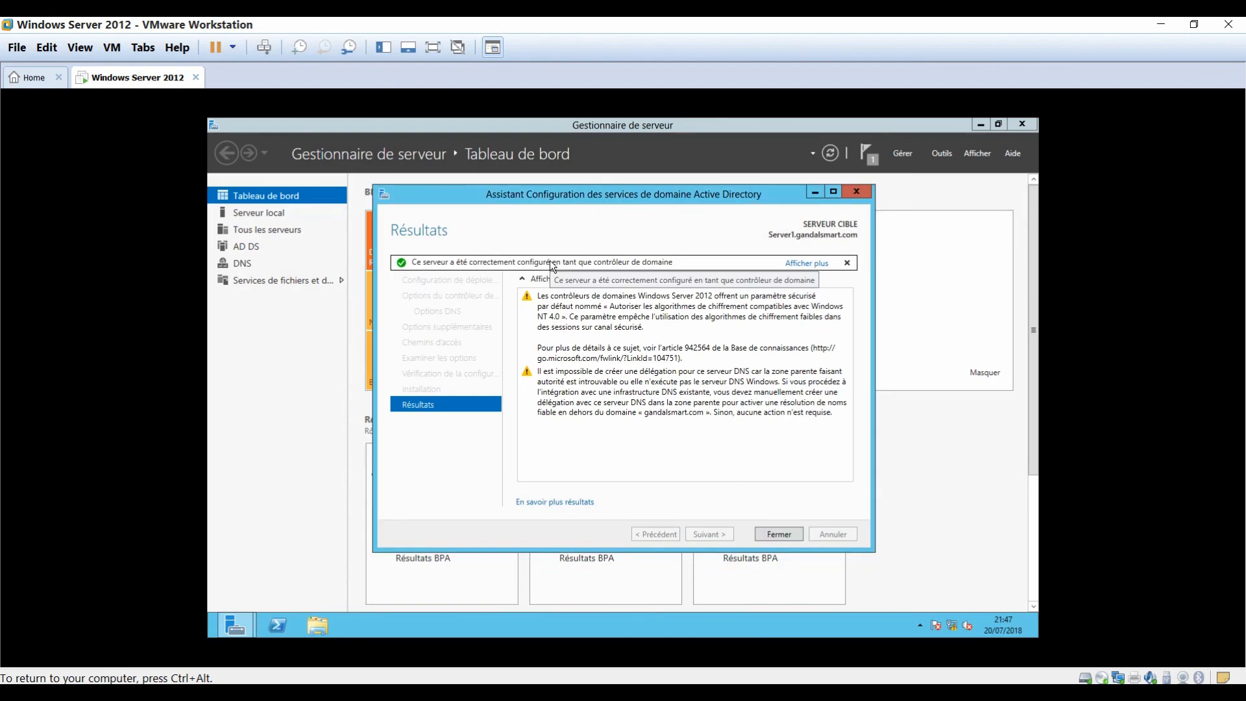
pyautogui.click(795, 533)
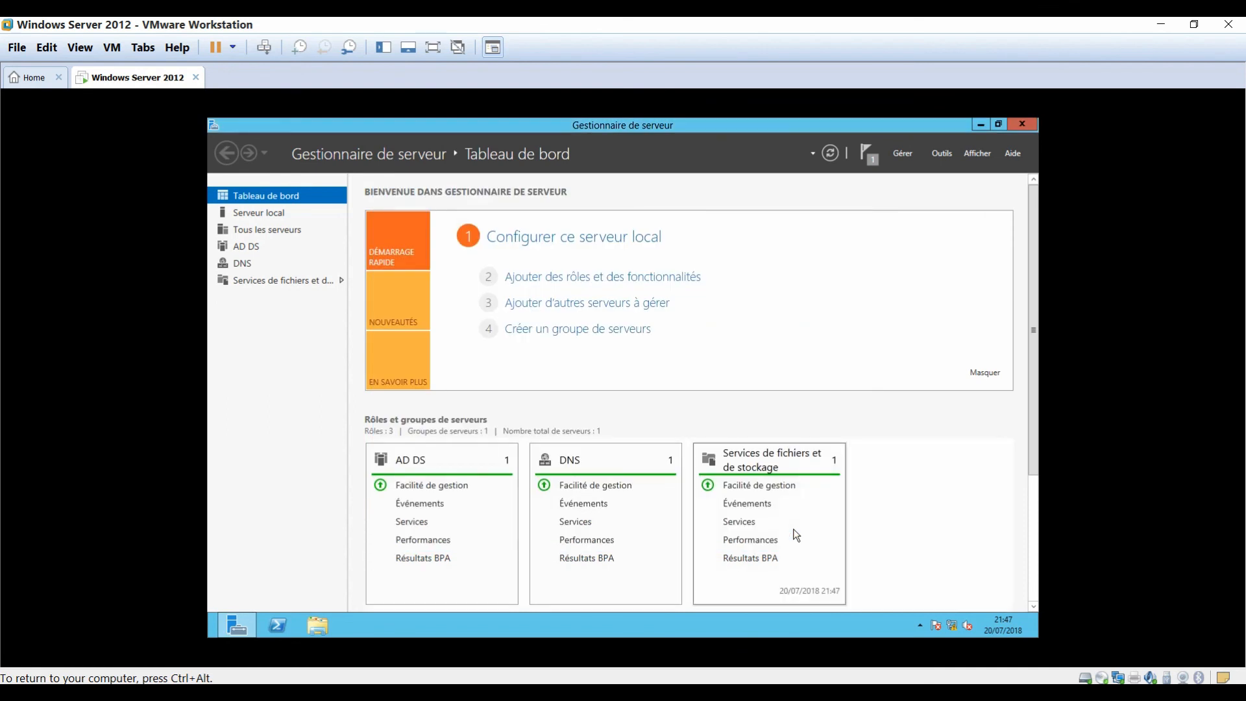